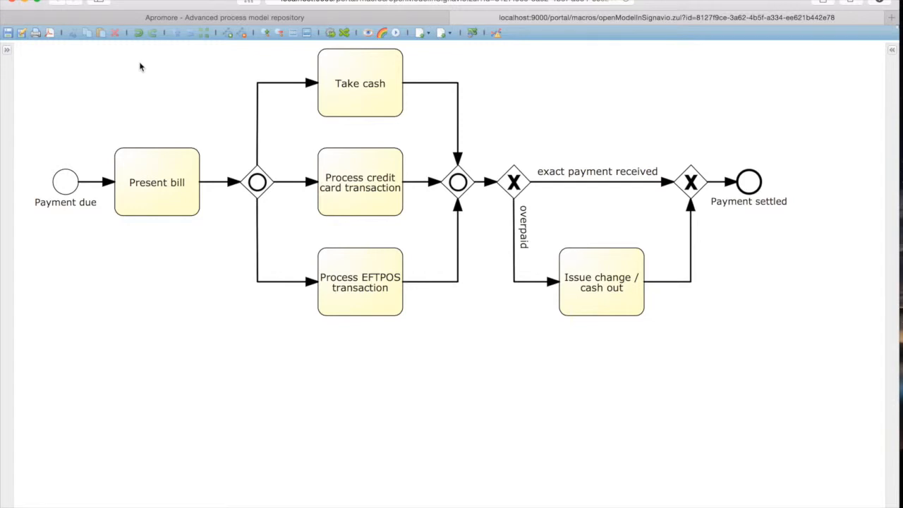
Show the properties of the inclusive gateway after Present bill and make that gateway configurable.
left_click(258, 183)
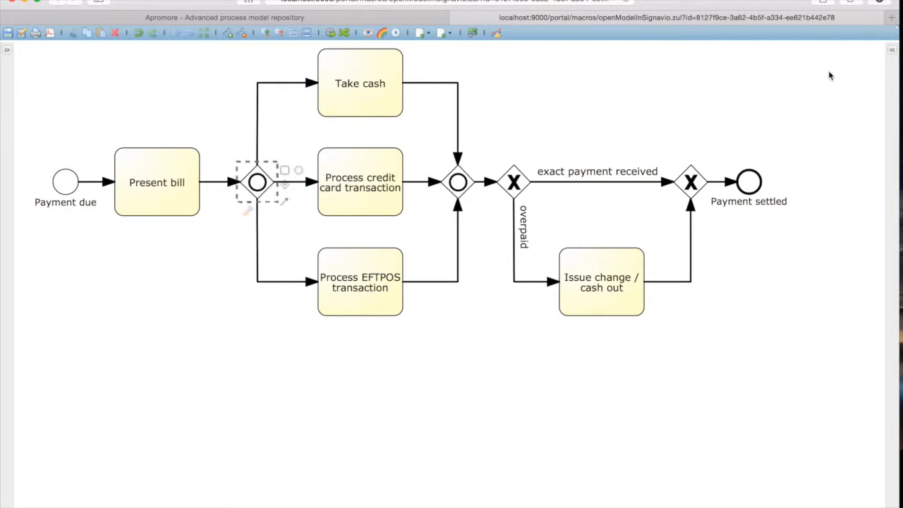
left_click(893, 53)
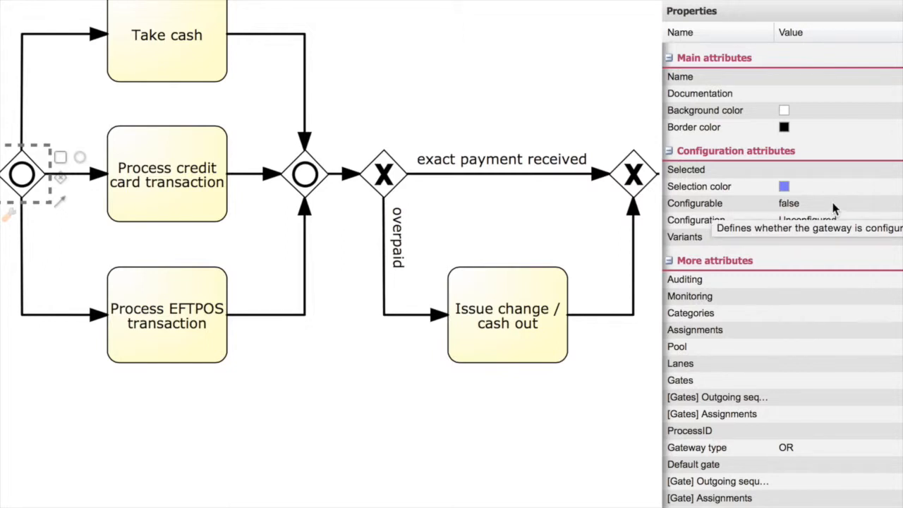
left_click(833, 206)
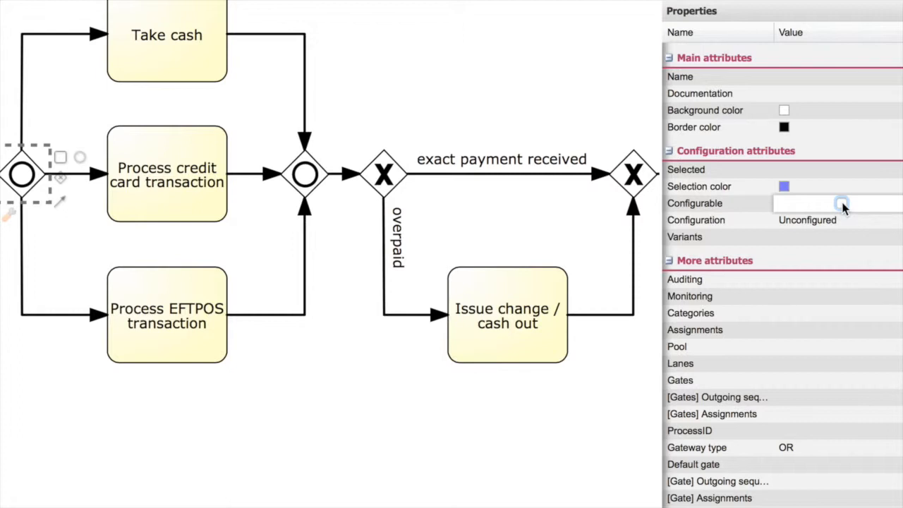
left_click(841, 204)
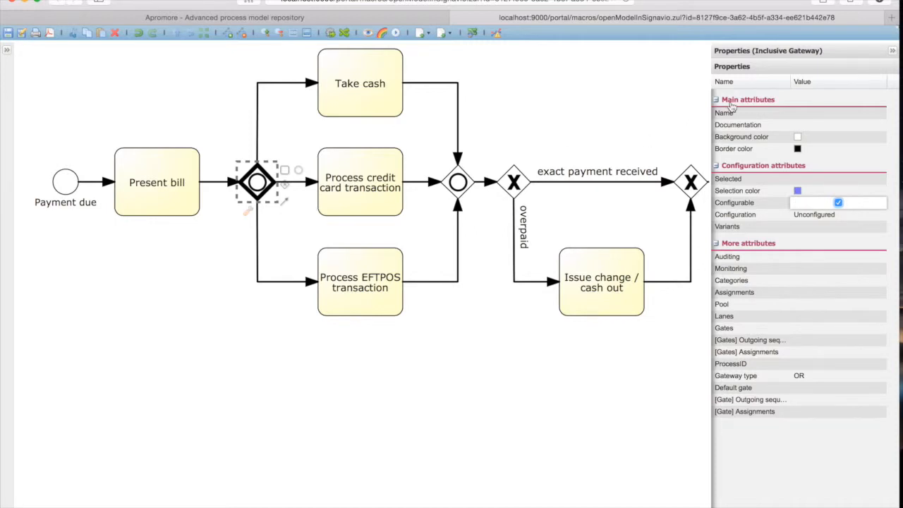
Name the configurable inclusive gateway after Present bill VP1.
left_click(818, 118)
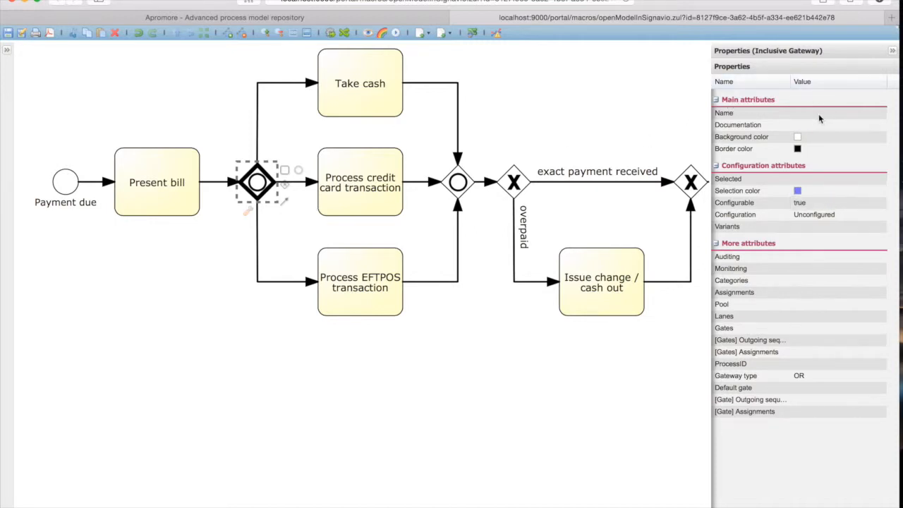
type("vP")
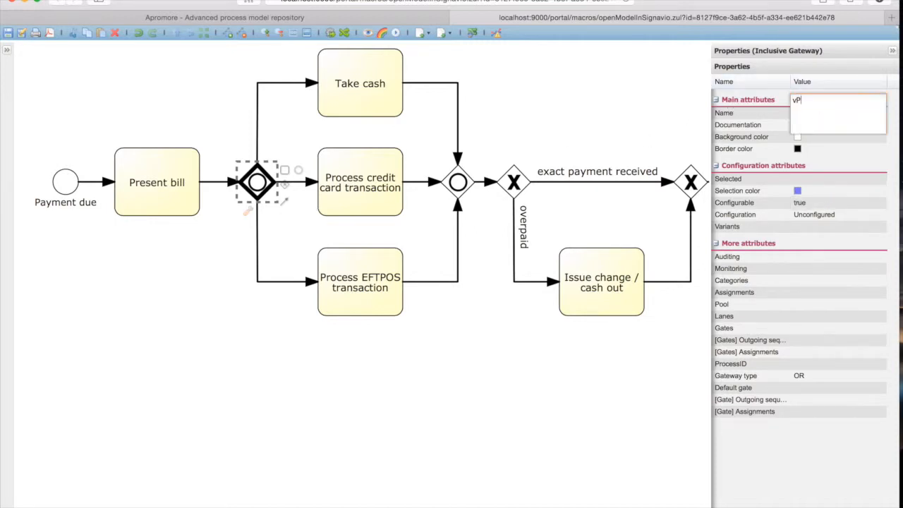
key("BackSpace")
key("BackSpace")
type("VP1")
key("Return")
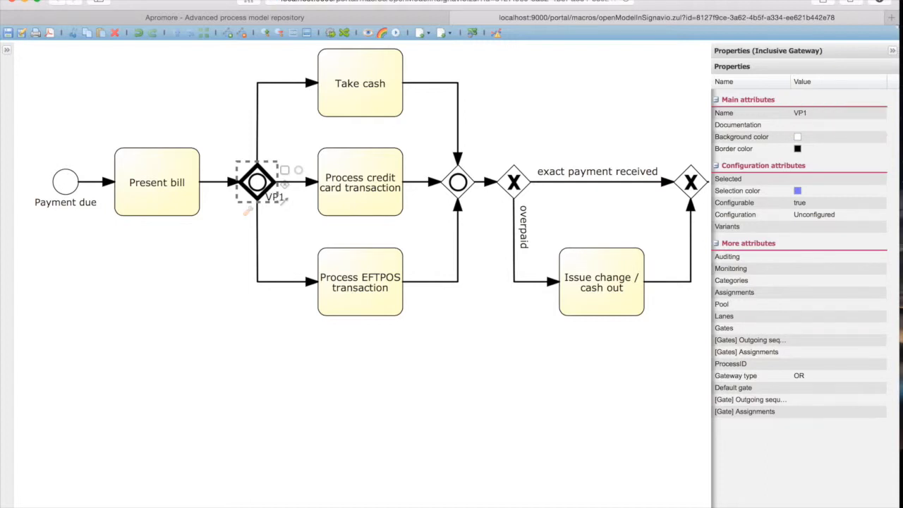
left_click(450, 333)
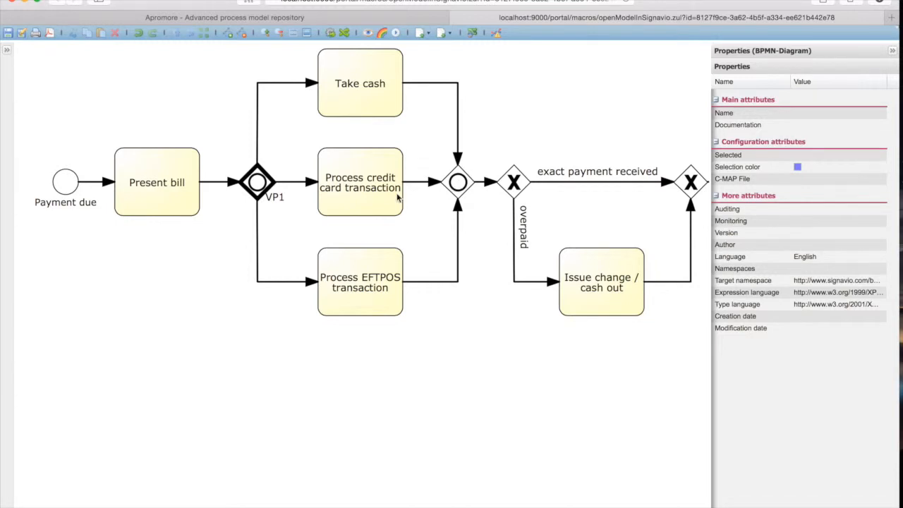
Make the inclusive gateway that joins the three payment branches configurable and name it VP2.
left_click(458, 184)
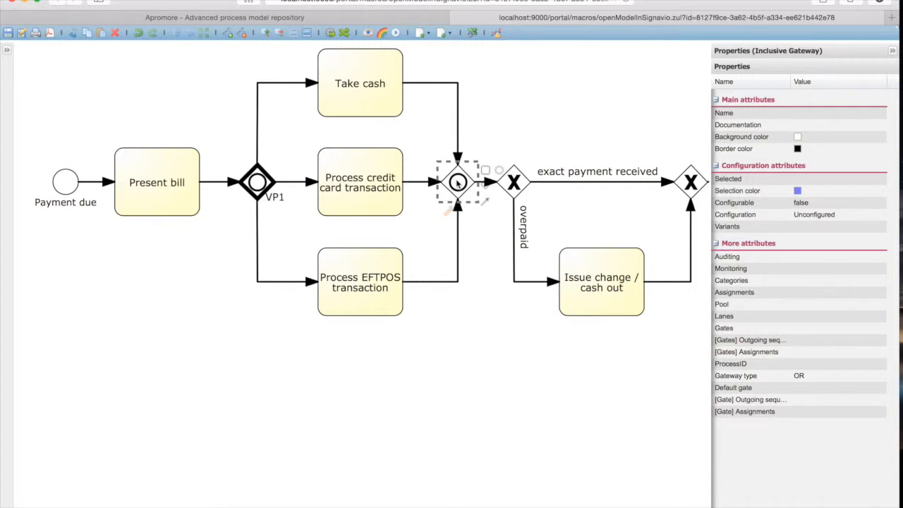
left_click(841, 204)
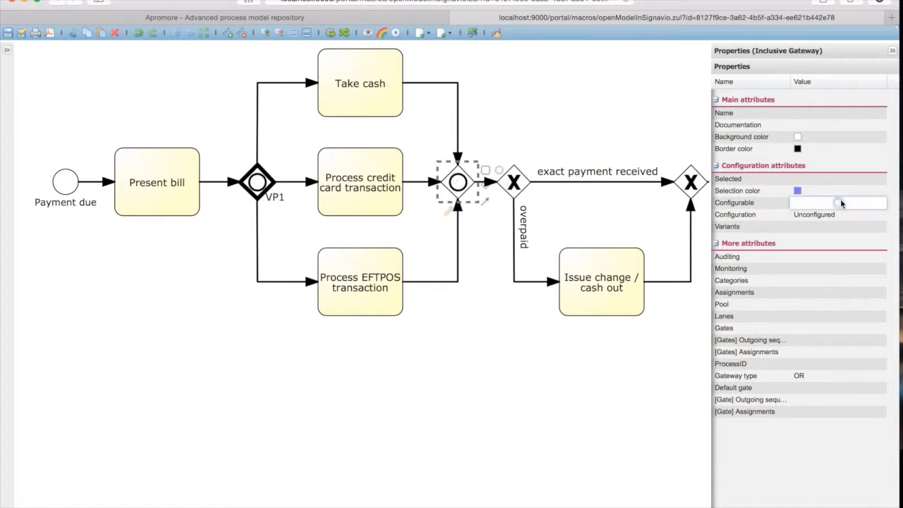
left_click(839, 203)
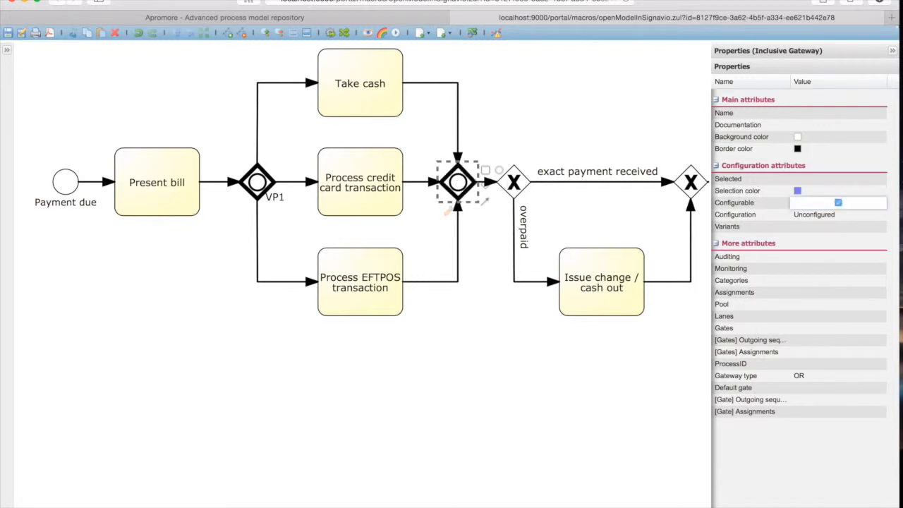
left_click(836, 111)
left_click(839, 115)
type("VP2")
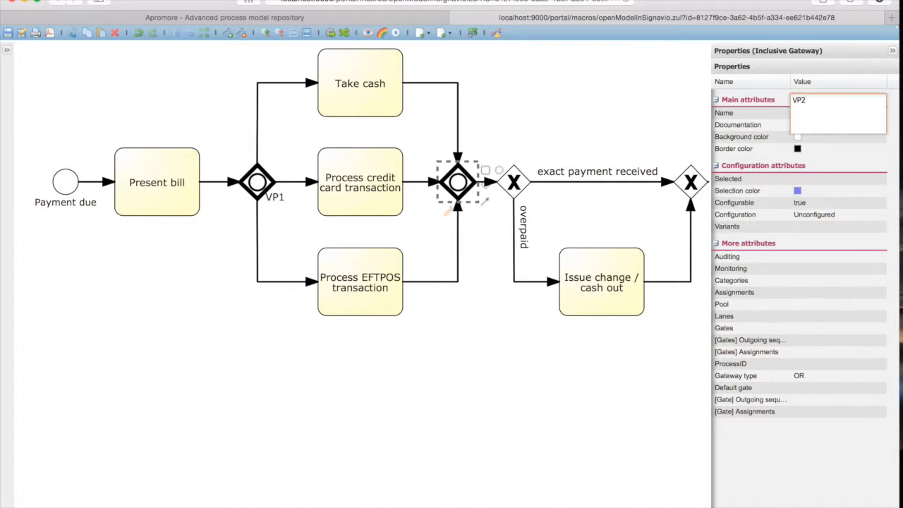
key("Return")
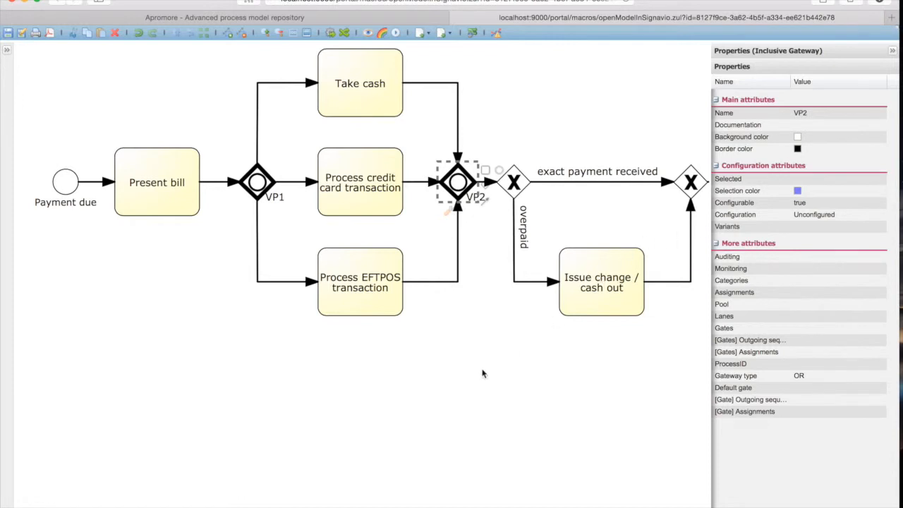
Make the exclusive gateway that splits into exact payment received and overpaid configurable and name it VP3.
scroll(466, 389, "right", 2)
scroll(466, 390, "right", 1)
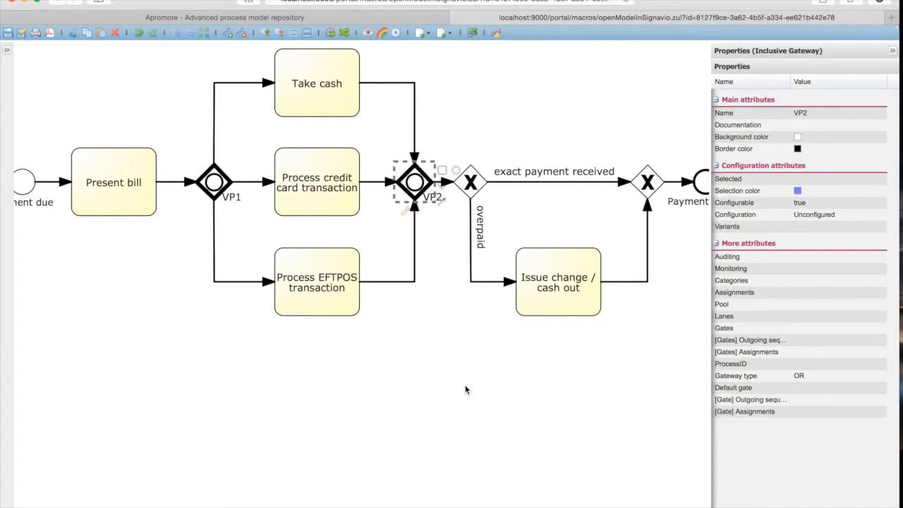
left_click(389, 379)
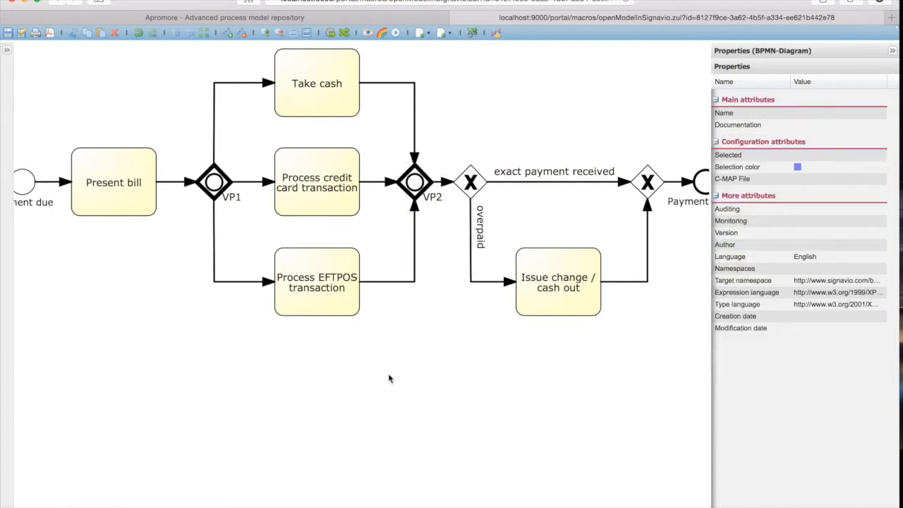
scroll(389, 379, "right", 3)
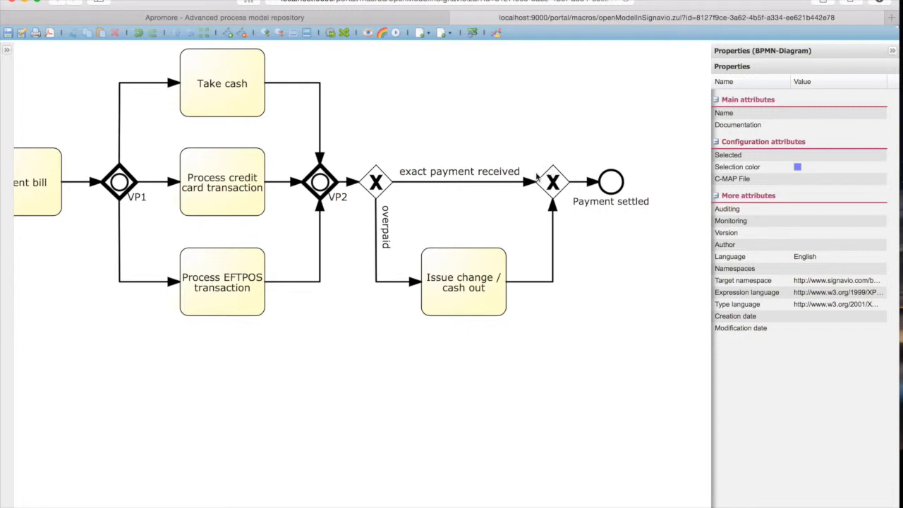
left_click(378, 182)
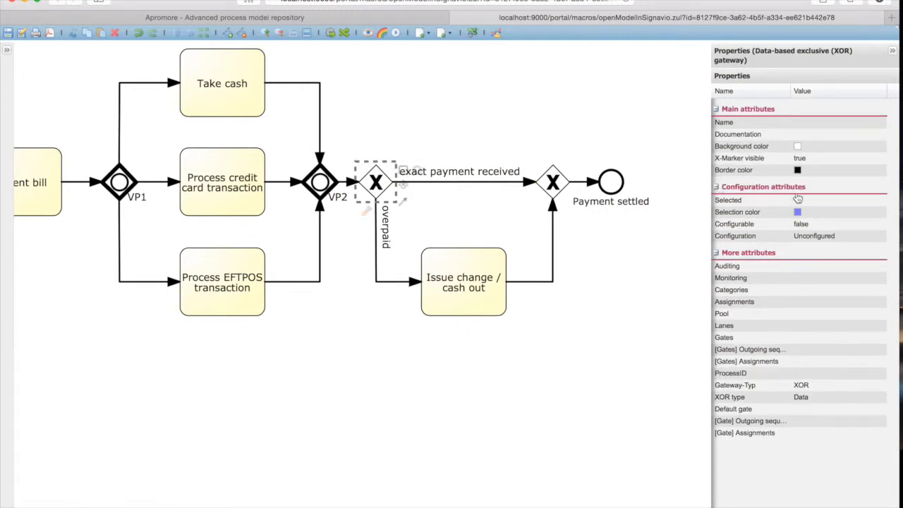
left_click(845, 227)
left_click(838, 223)
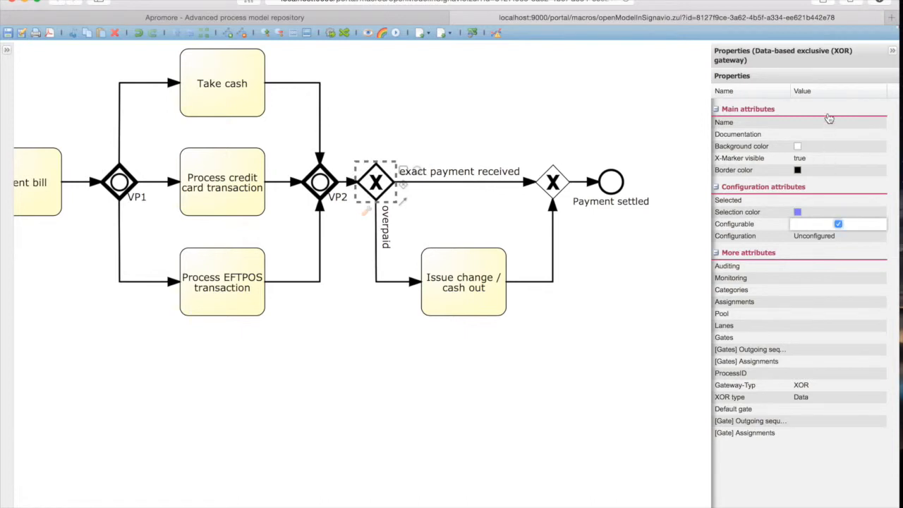
left_click(833, 124)
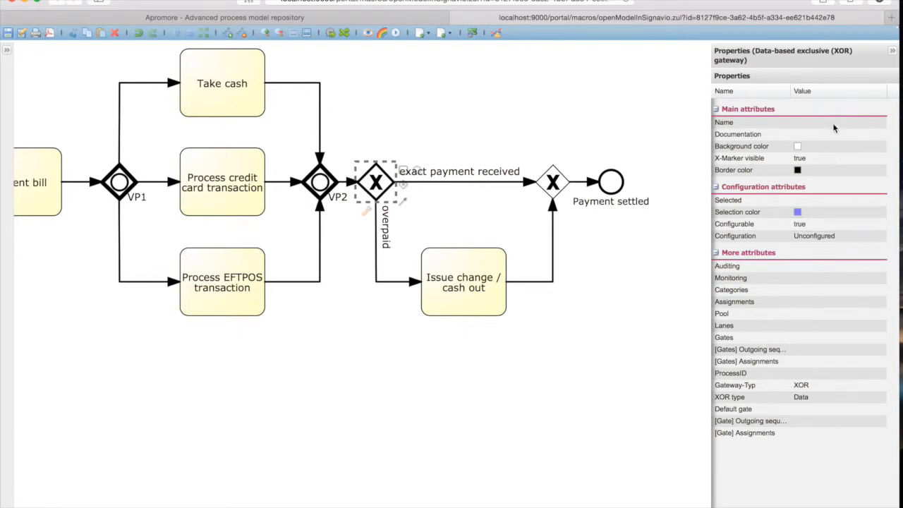
type("VP3")
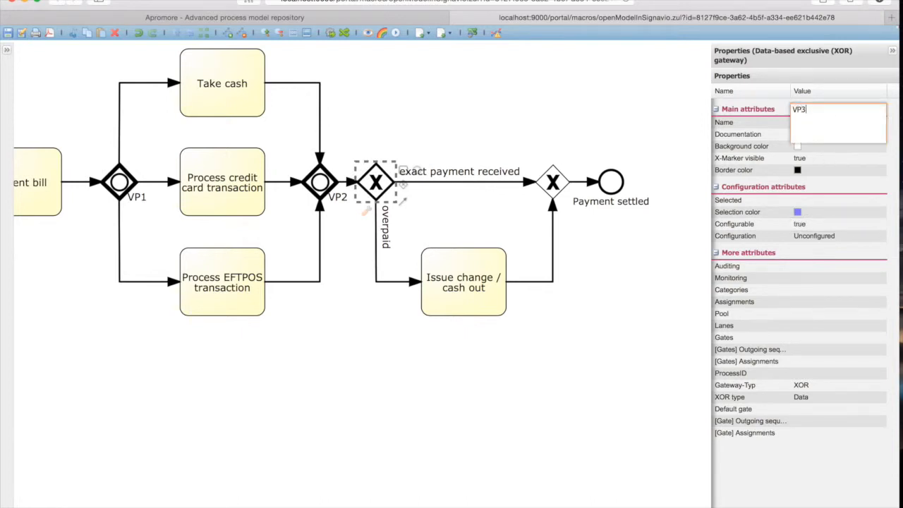
key("Return")
Make the exclusive gateway just before the Payment settled event configurable and name it VP4.
left_click(551, 182)
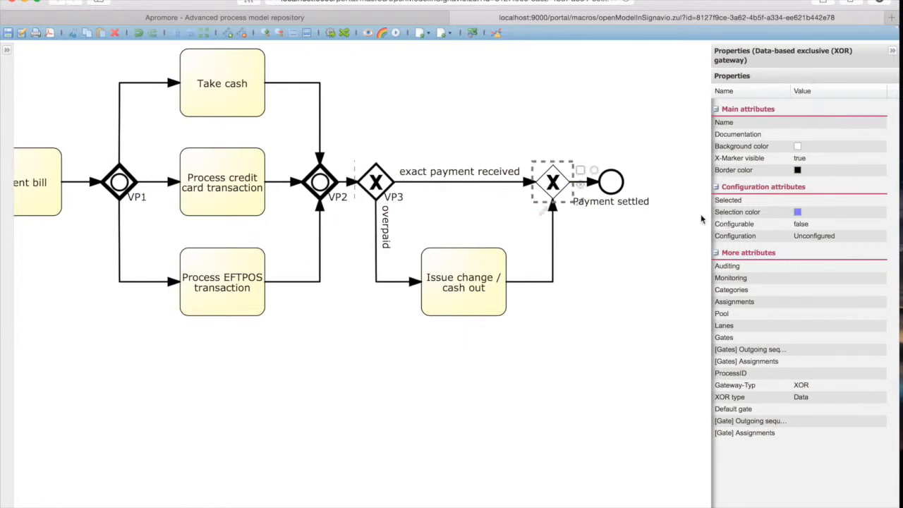
left_click(839, 223)
left_click(839, 224)
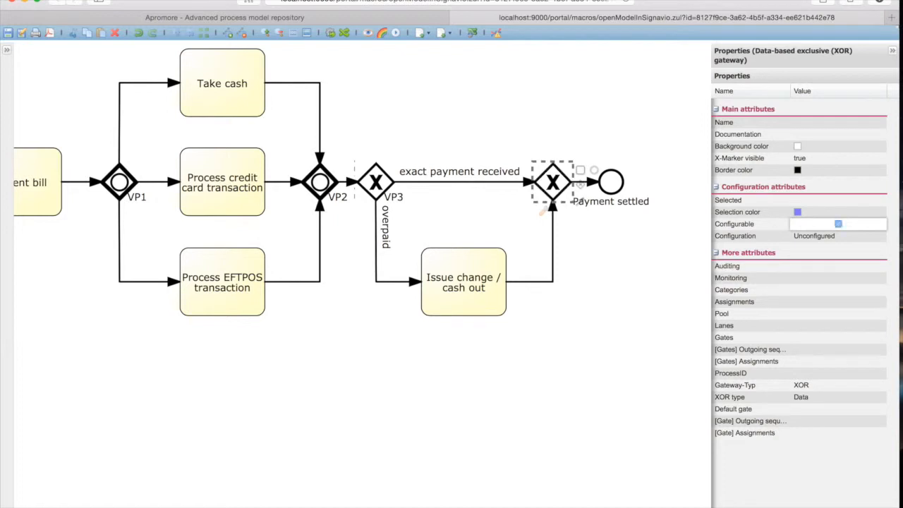
left_click(838, 123)
left_click(838, 123)
type("VP4")
key("Return")
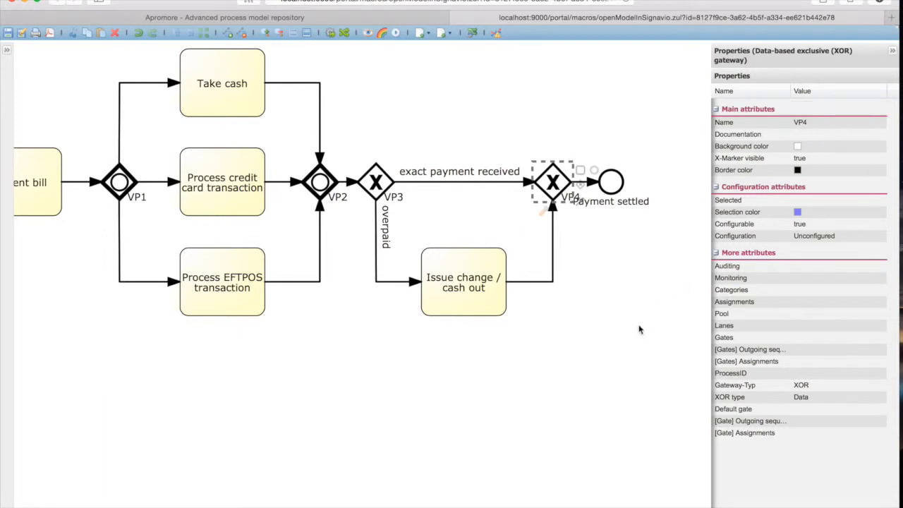
left_click(623, 344)
Save the process model with the element properties hidden, and minimize the browser window.
scroll(623, 343, "left", 5)
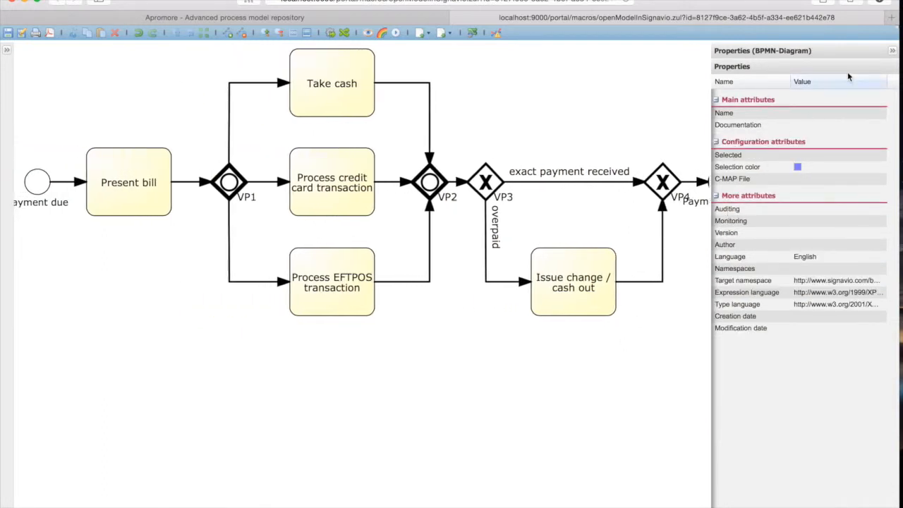
left_click(891, 53)
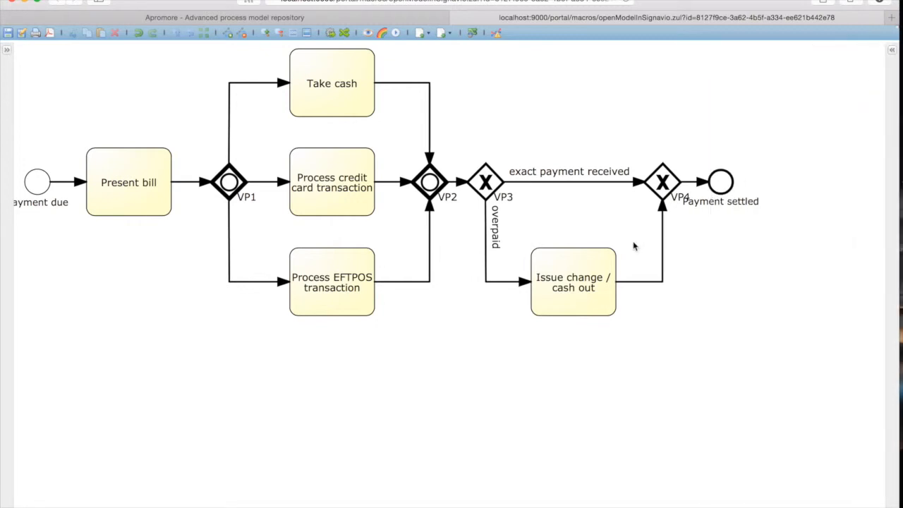
scroll(633, 243, "left", 2)
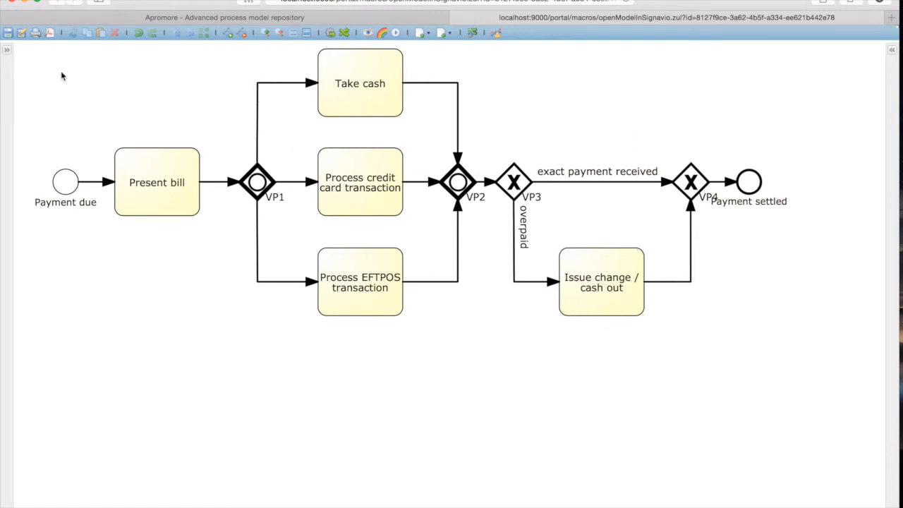
left_click(9, 35)
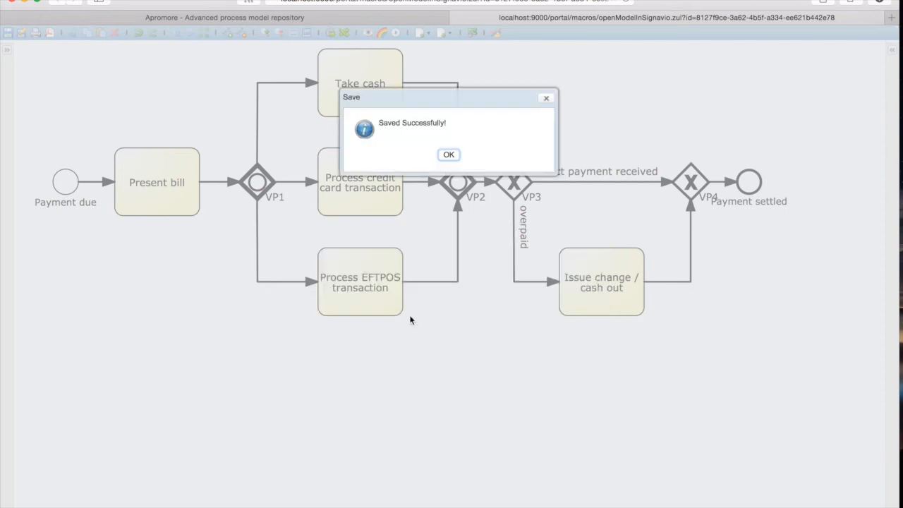
left_click(449, 154)
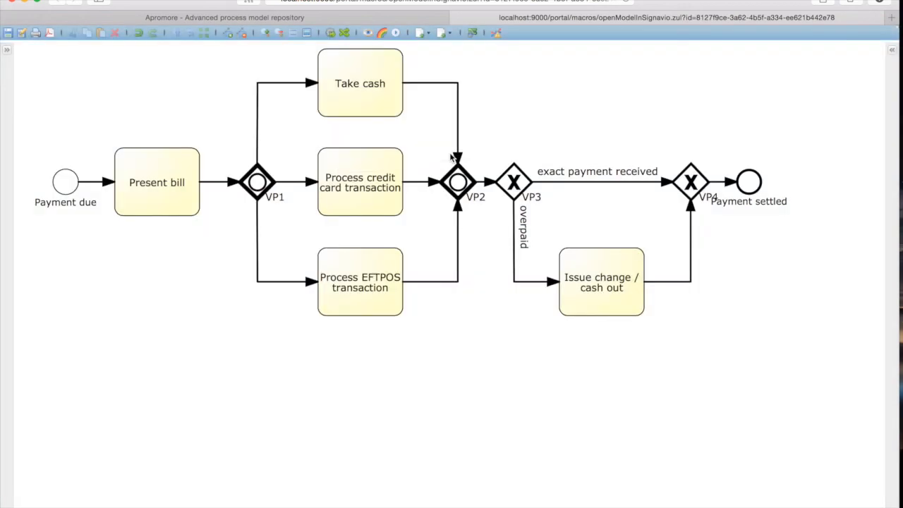
left_click(25, 2)
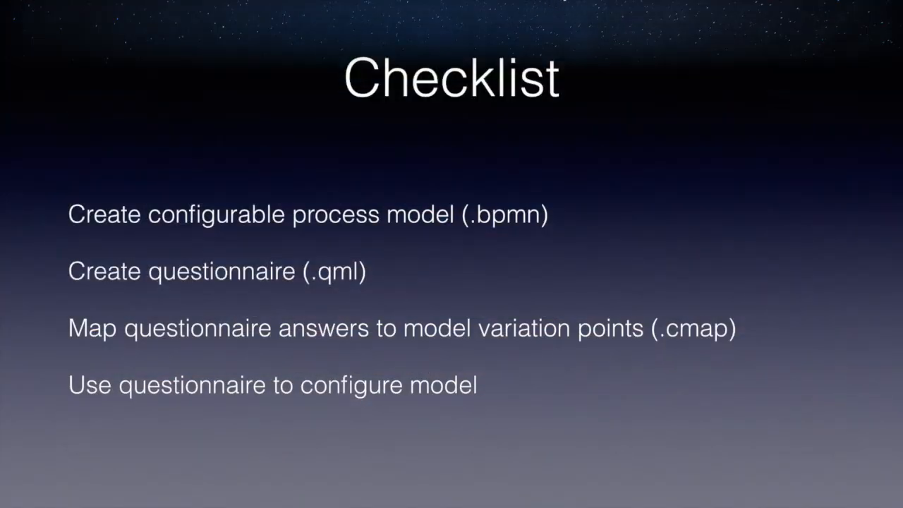